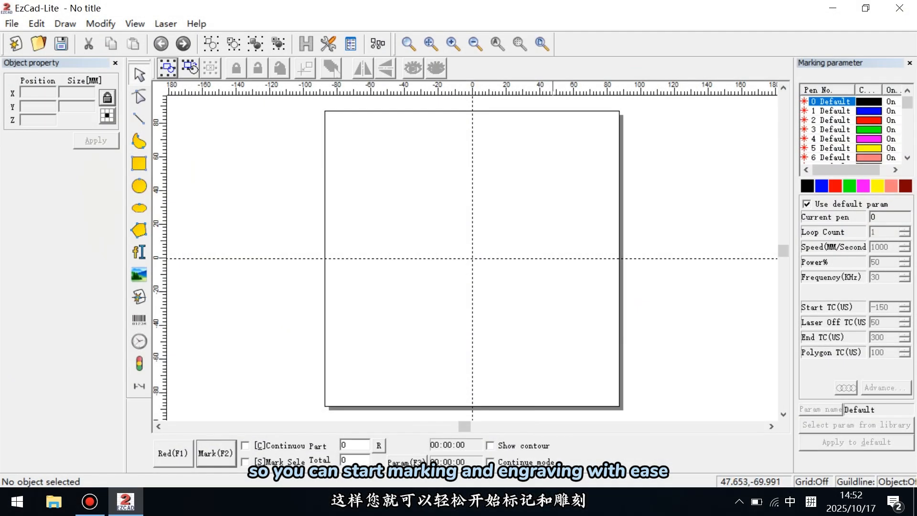
Step: Examine the supported file types for vector file import and bitmap file import, and close the import dialog without opening a file
left_click(12, 24)
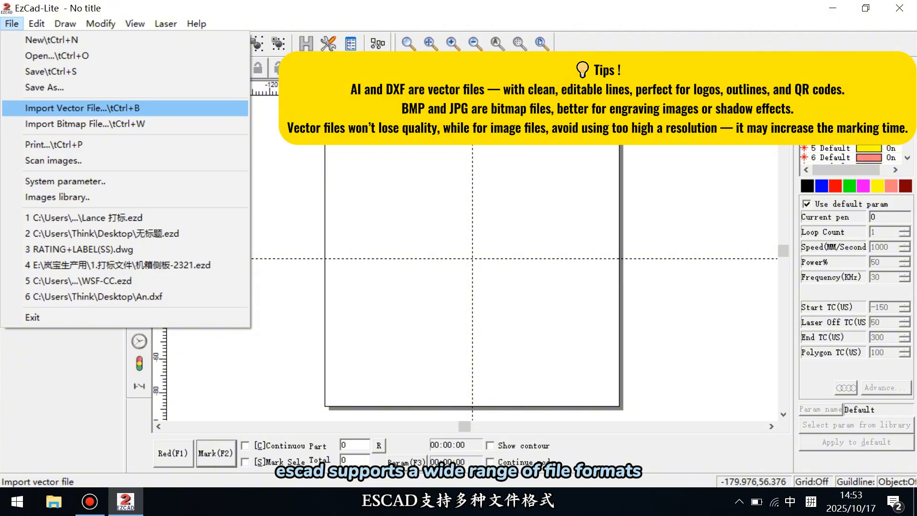
left_click(82, 107)
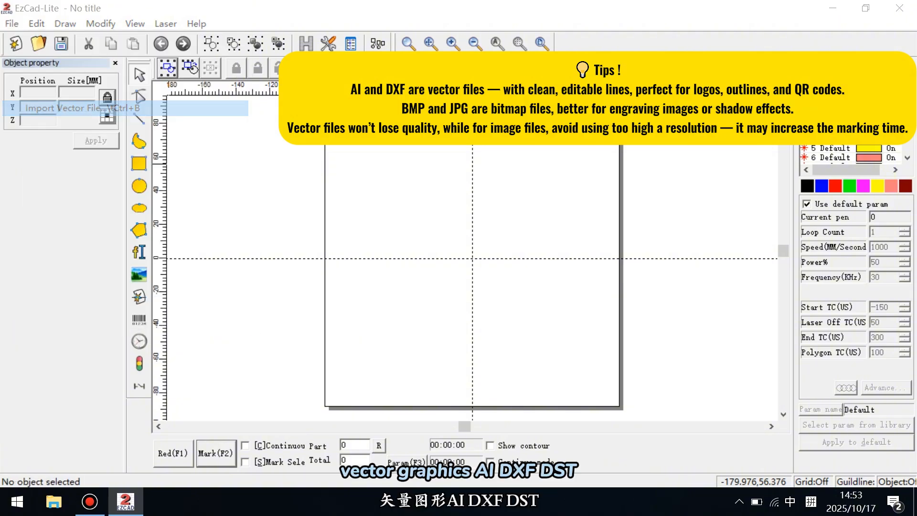
left_click(543, 293)
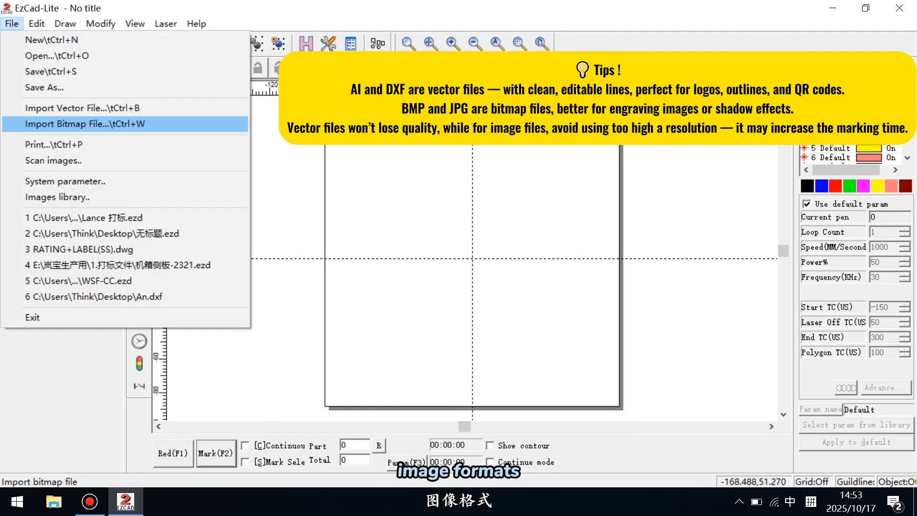
left_click(83, 124)
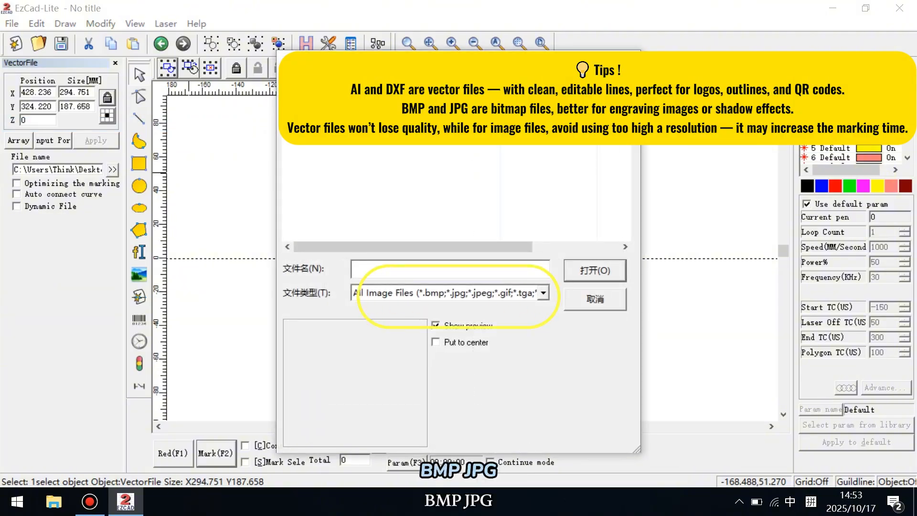
left_click(543, 292)
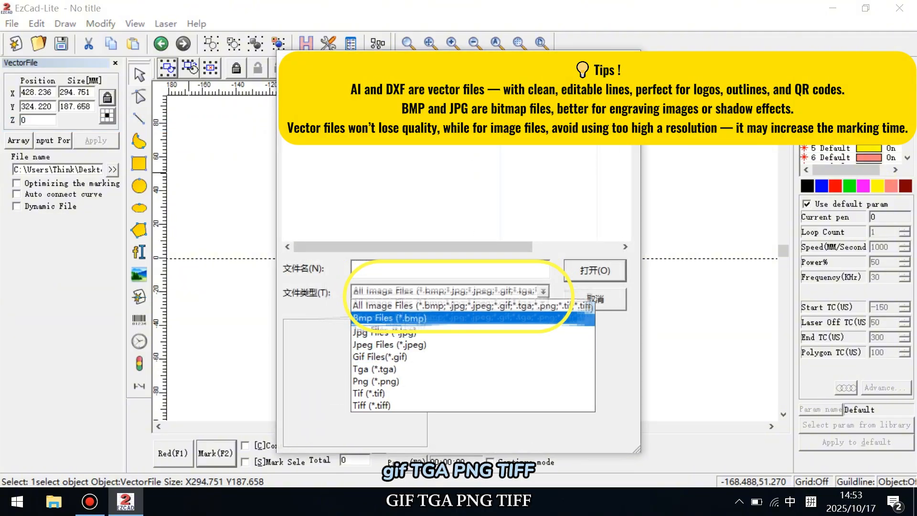
left_click(628, 60)
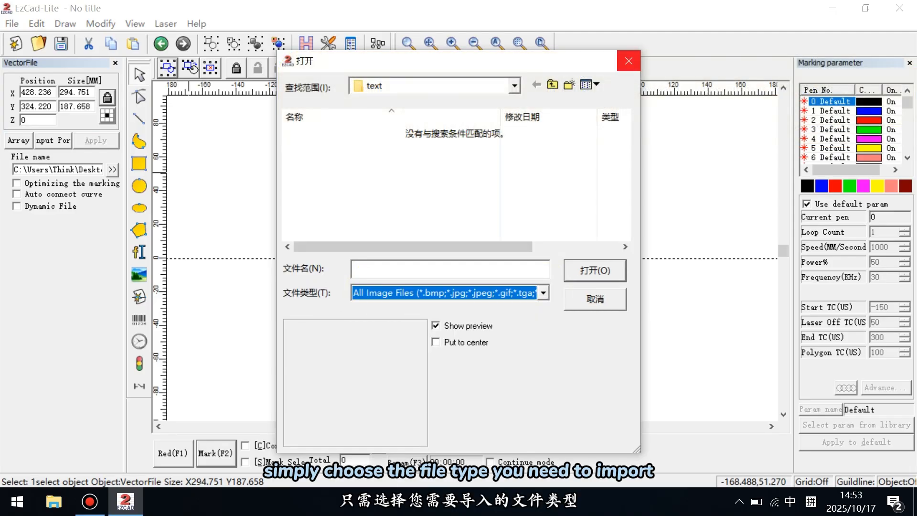
left_click(628, 60)
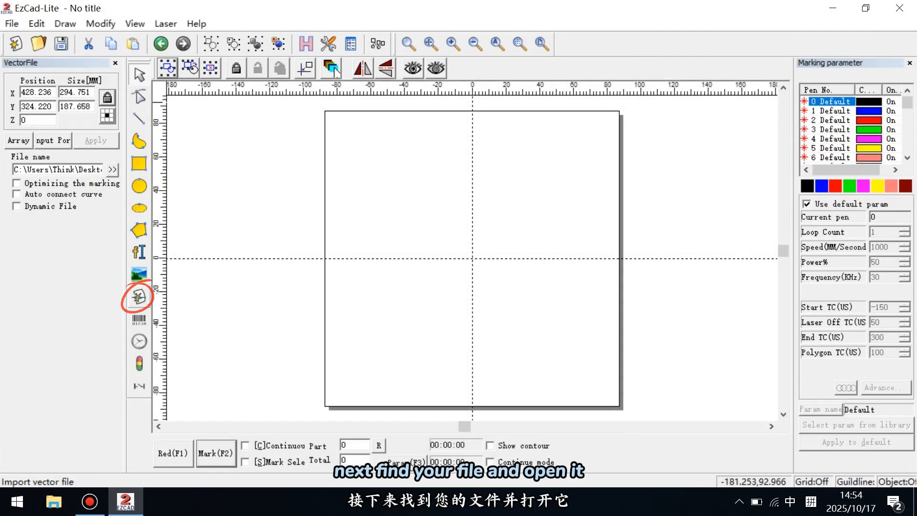
Step: Import the vector file spray.dxf into the workspace
left_click(139, 296)
left_click(319, 133)
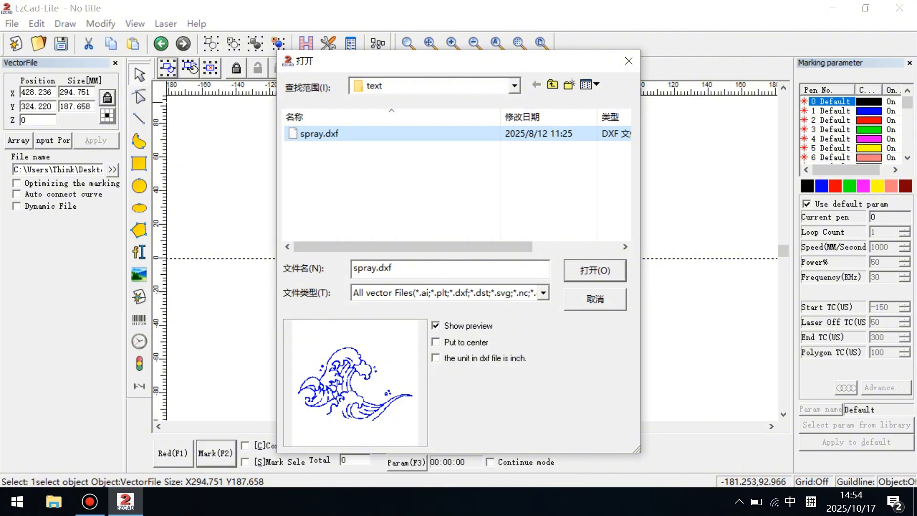
left_click(588, 272)
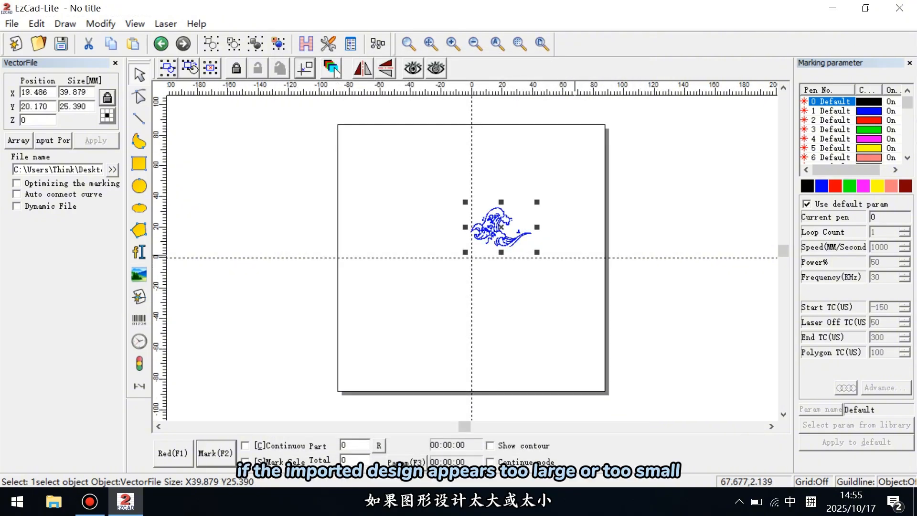
Step: Resize the imported wave design freehand to about 84 × 53 mm
left_click_drag(536, 251, 461, 224)
left_click(507, 218)
left_click(497, 215)
left_click_drag(435, 191, 420, 181)
left_click_drag(419, 268, 409, 274)
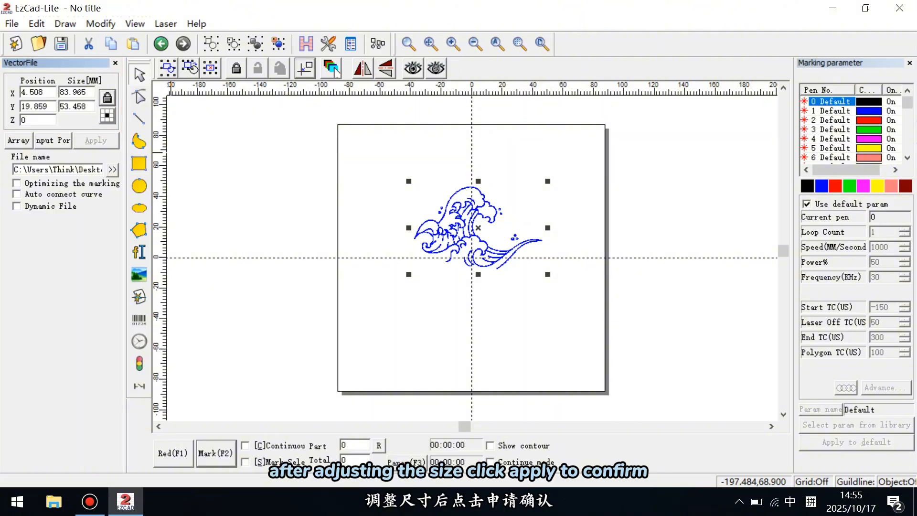
Step: Set the wave design's X size to 30 mm with its proportions kept, and put it at the origin
left_click_drag(87, 92, 59, 92)
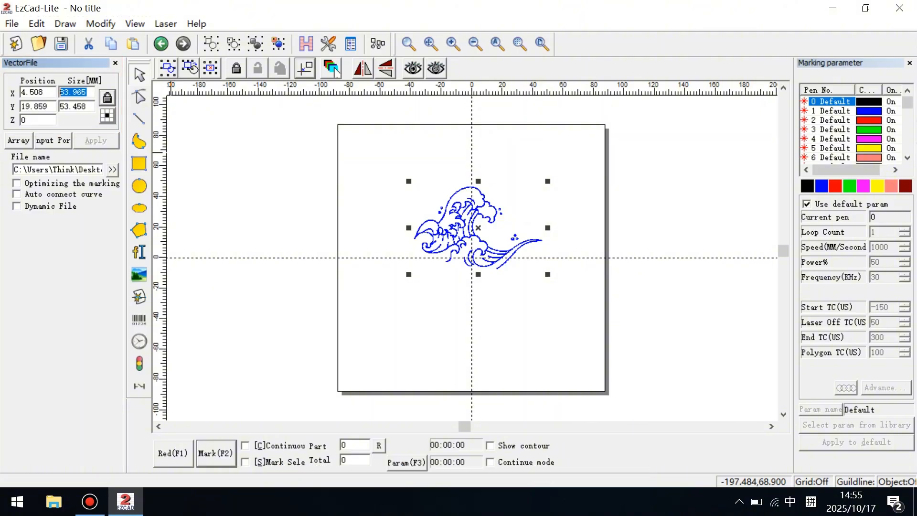
type("30")
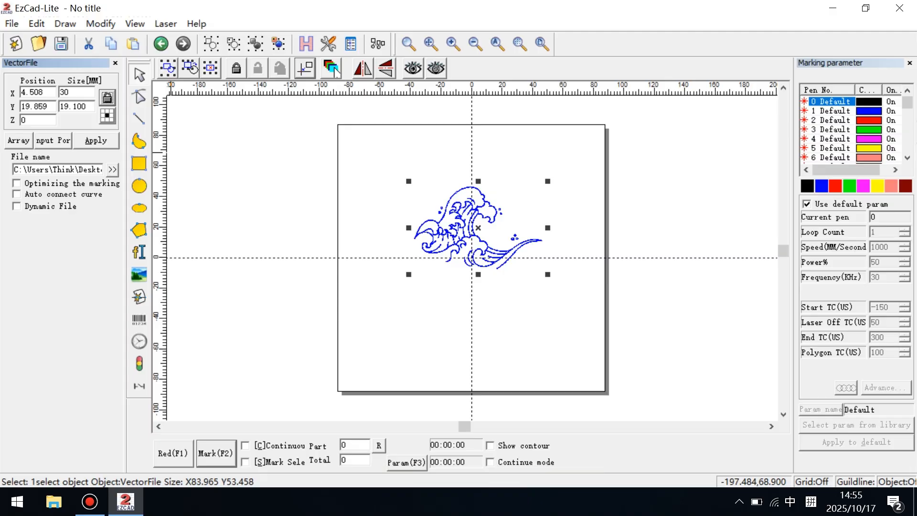
left_click(103, 140)
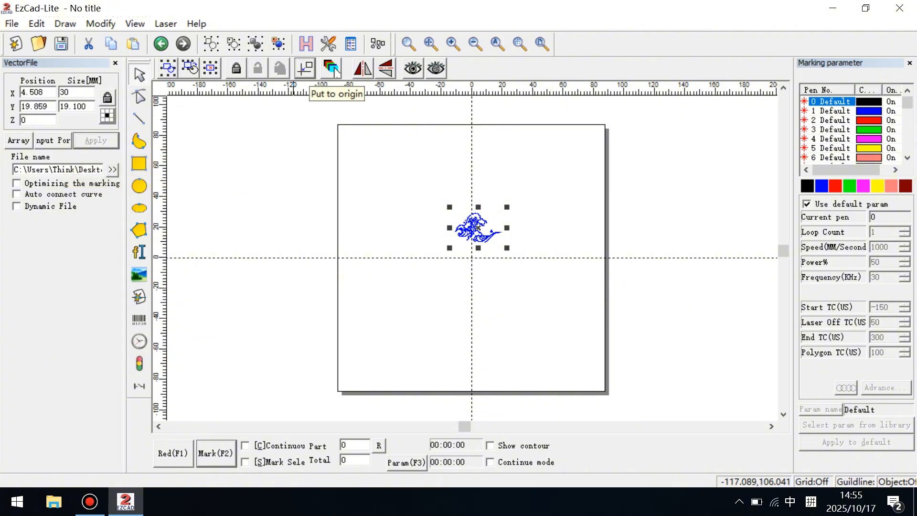
left_click(336, 70)
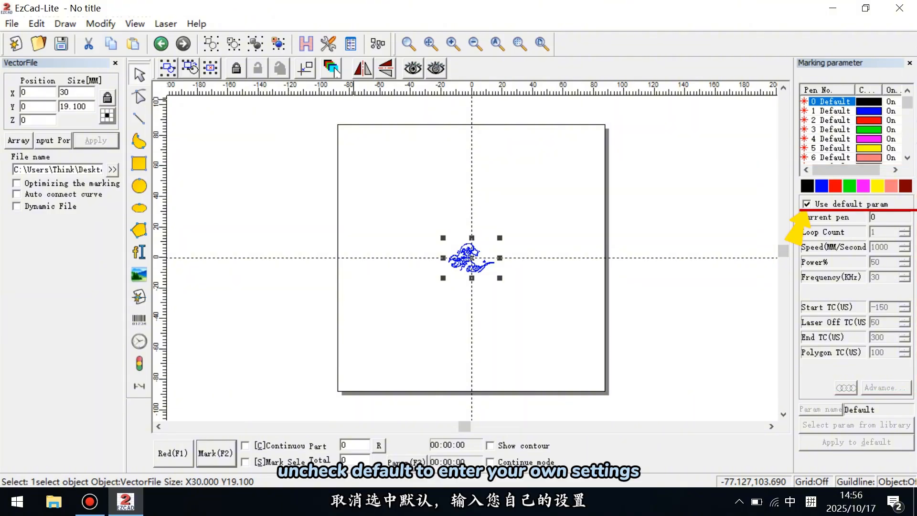
Step: Mark the wave design with custom pen parameters at a speed of 1500 mm/s, previewing the marking area with the red light first
left_click(807, 204)
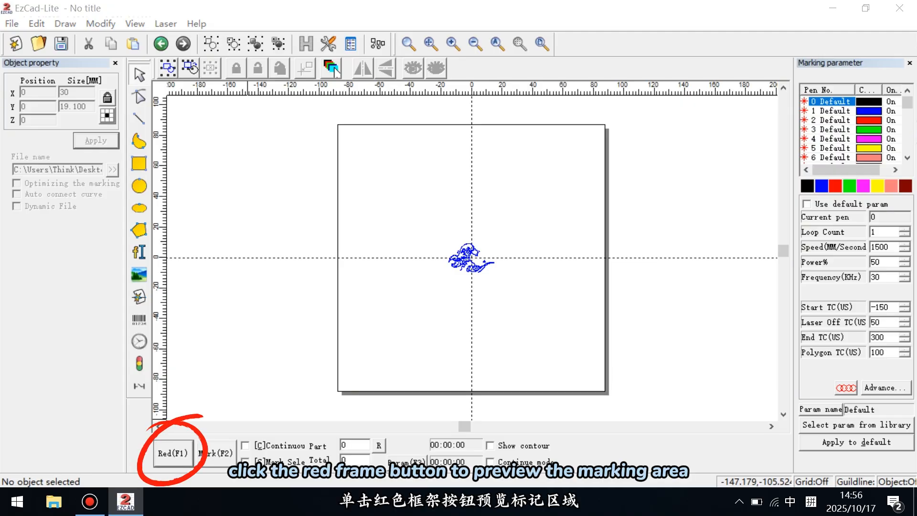
key("F1")
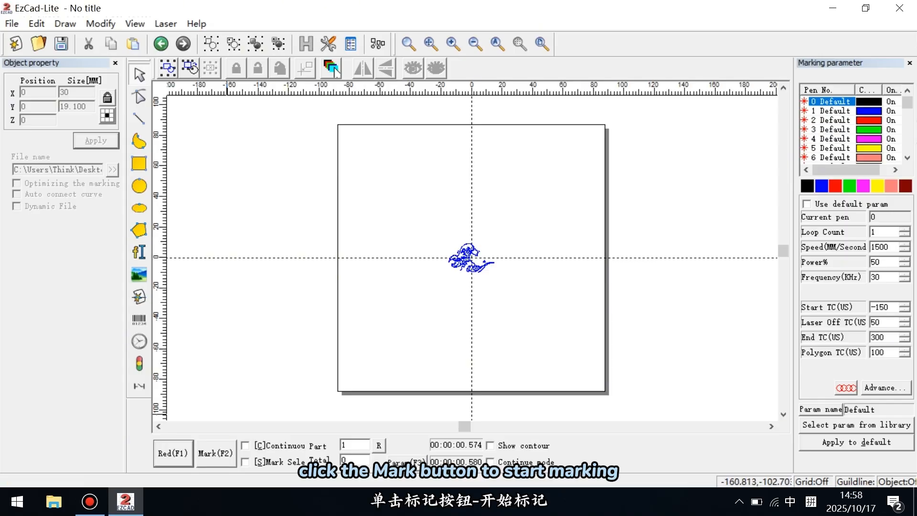
left_click(216, 453)
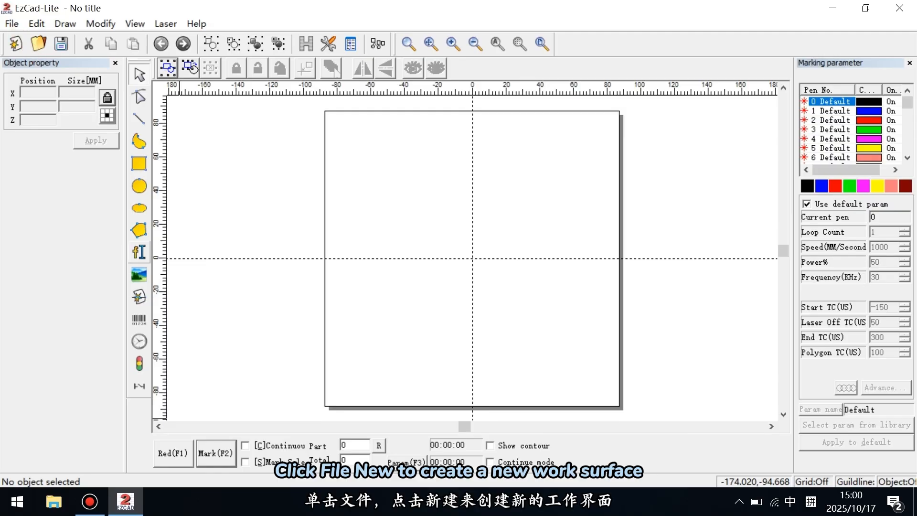
Step: Add the text "bluetimes" above and to the left of the origin in the blank drawing
left_click(139, 252)
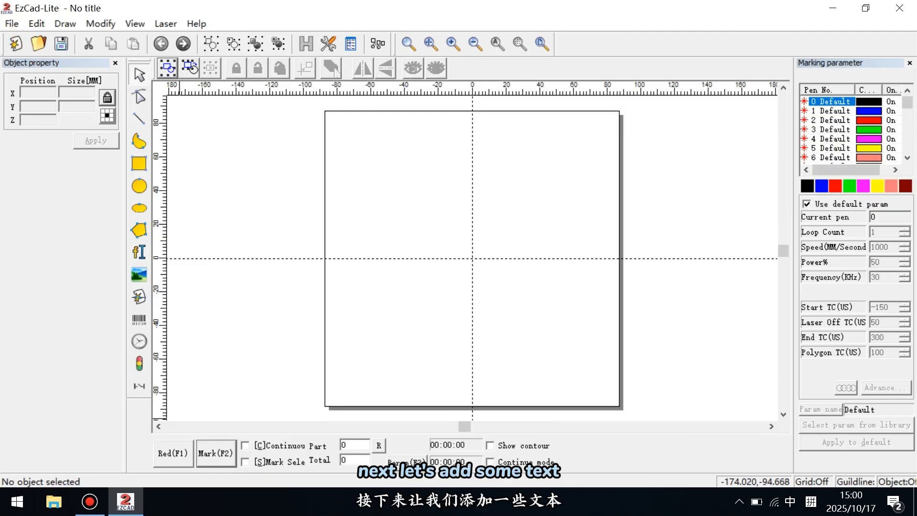
left_click(139, 252)
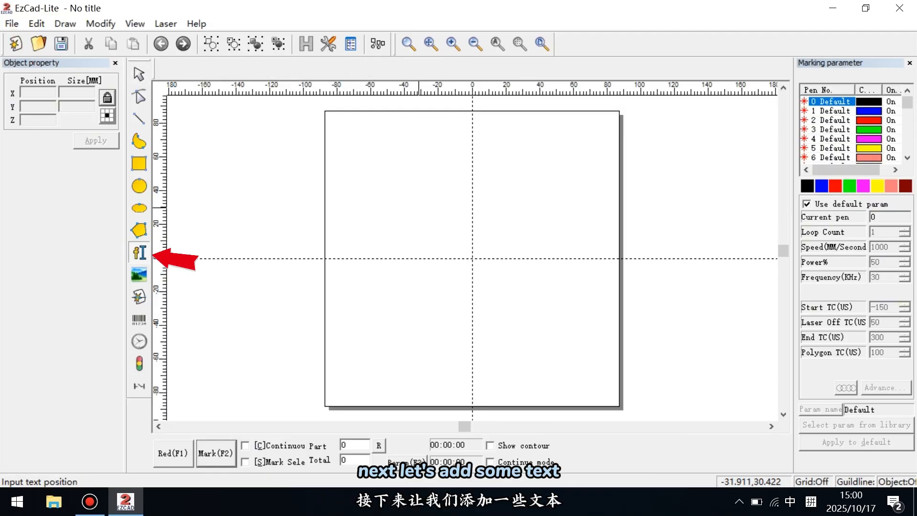
left_click(418, 208)
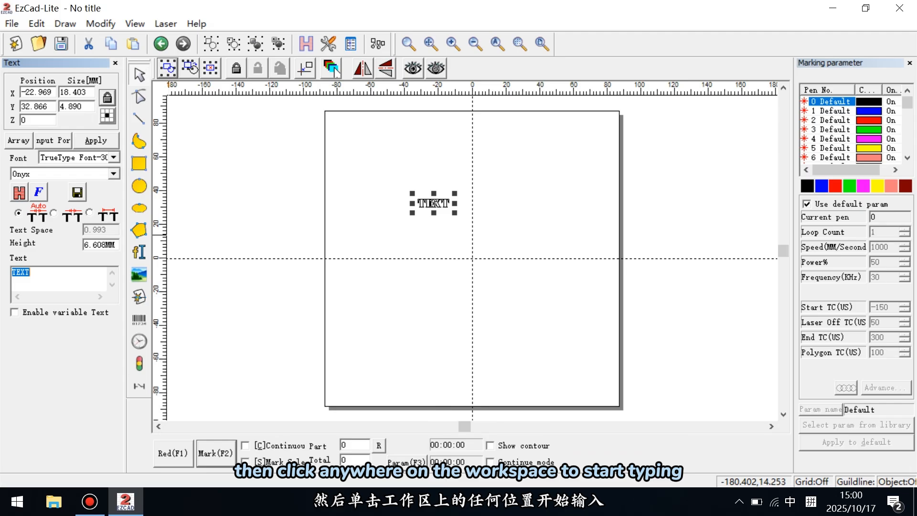
type("bl")
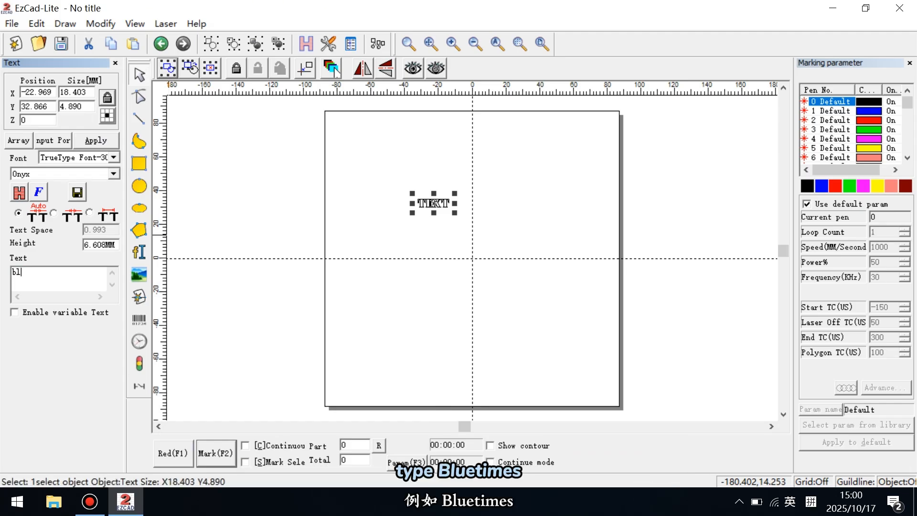
type("uetime")
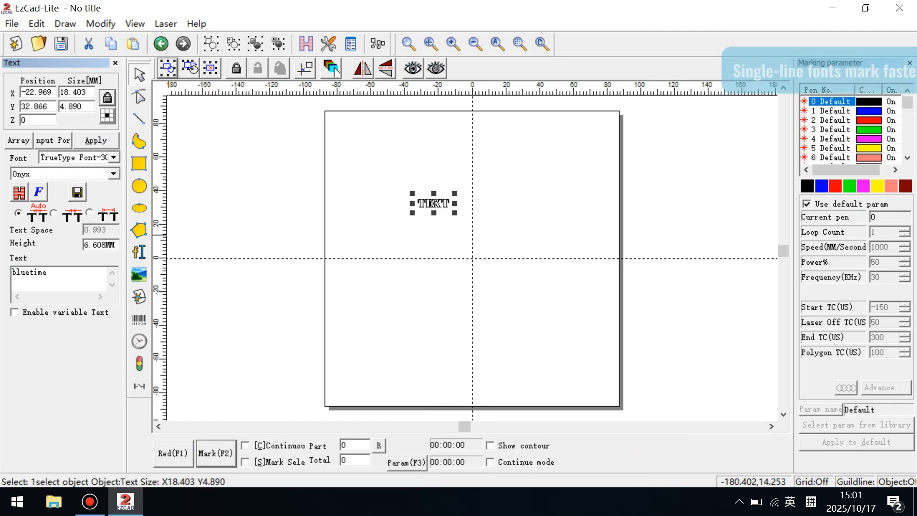
type("s")
left_click(96, 140)
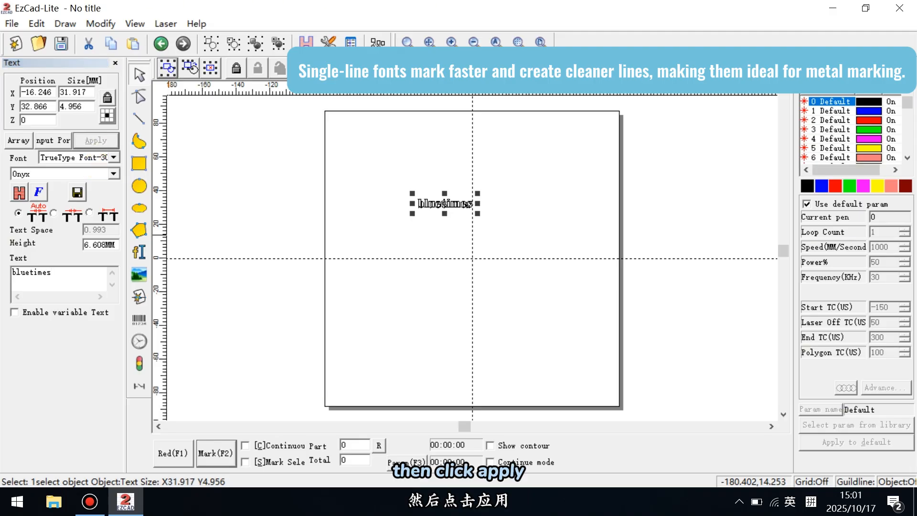
Step: Review the font choices and the text's style, orientation and spacing settings, and accept them as they are
left_click(113, 174)
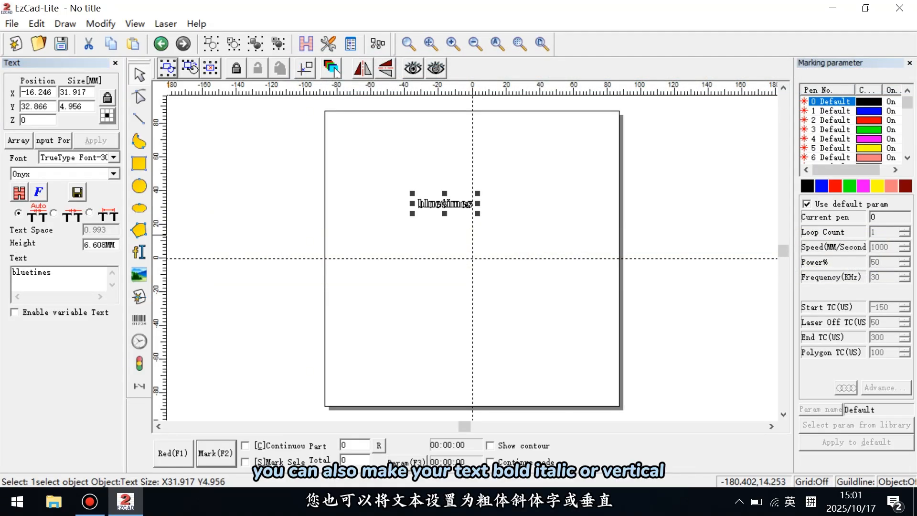
left_click(39, 192)
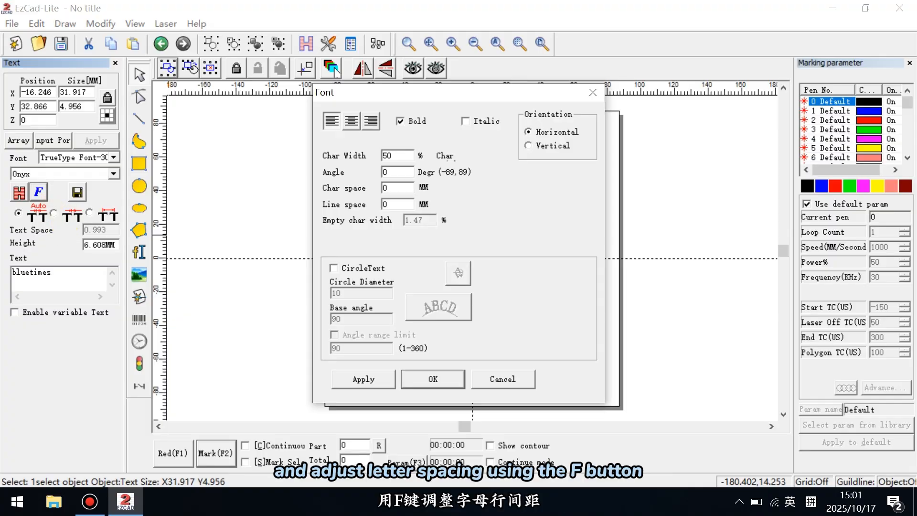
key("Return")
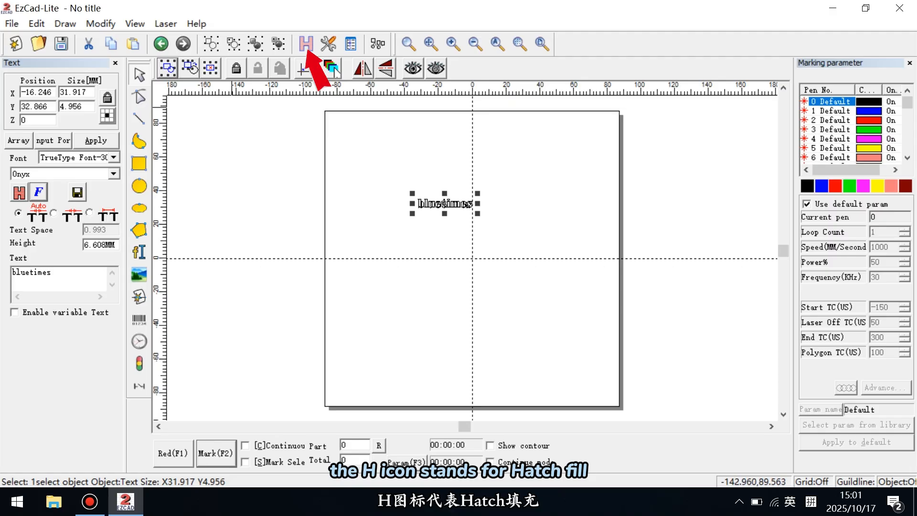
Step: Open the hatch settings for the bluetimes text and cycle through the hatch types back to the zigzag pattern
left_click(306, 44)
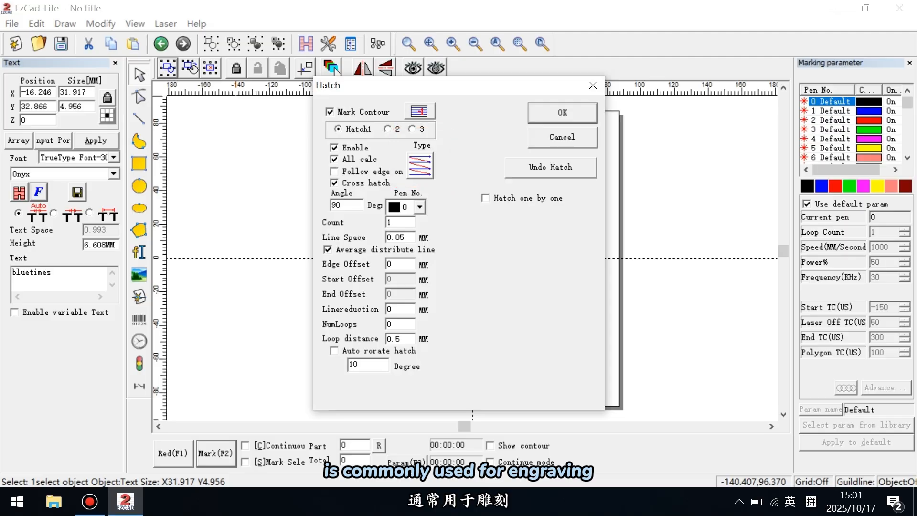
left_click(421, 166)
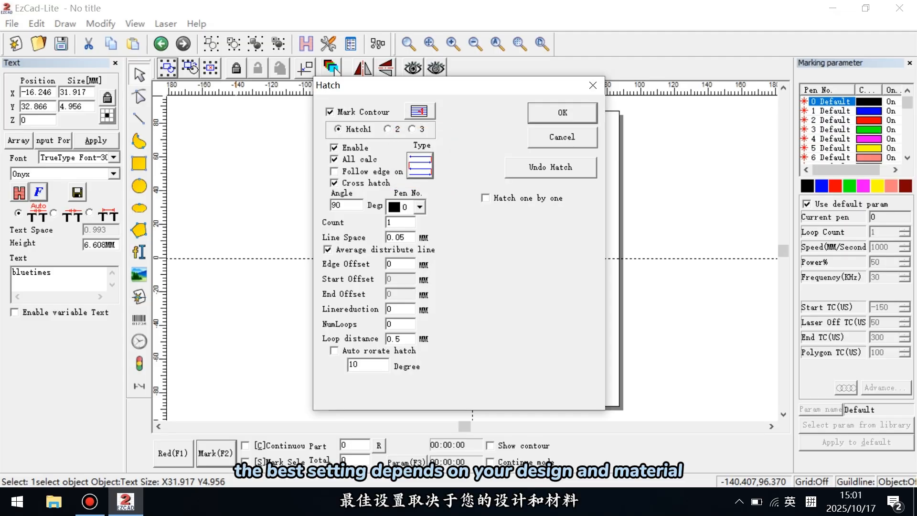
left_click(421, 166)
left_click(421, 166)
left_click(420, 165)
left_click(420, 165)
left_click(420, 166)
left_click(420, 166)
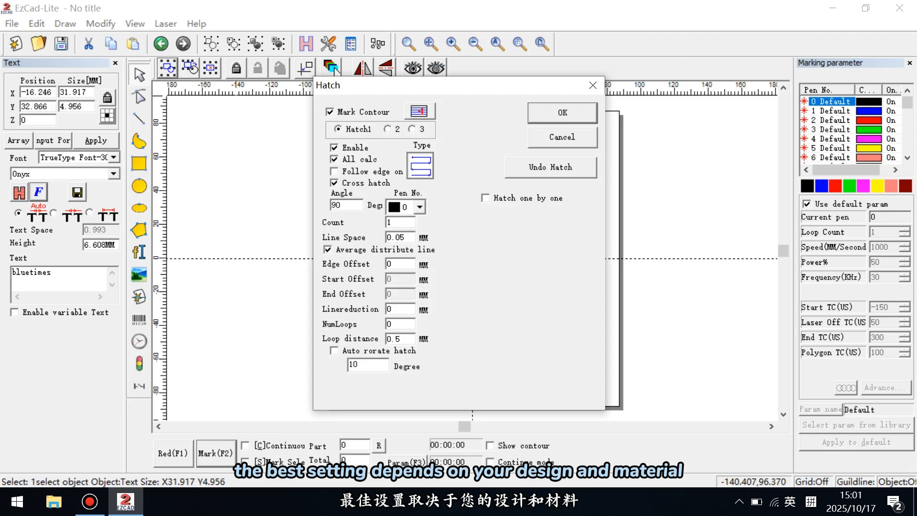
left_click(421, 166)
left_click(420, 165)
Step: Set the hatch line space to 0.05 mm and apply the hatch to the text
left_click_drag(407, 237, 400, 238)
type("3")
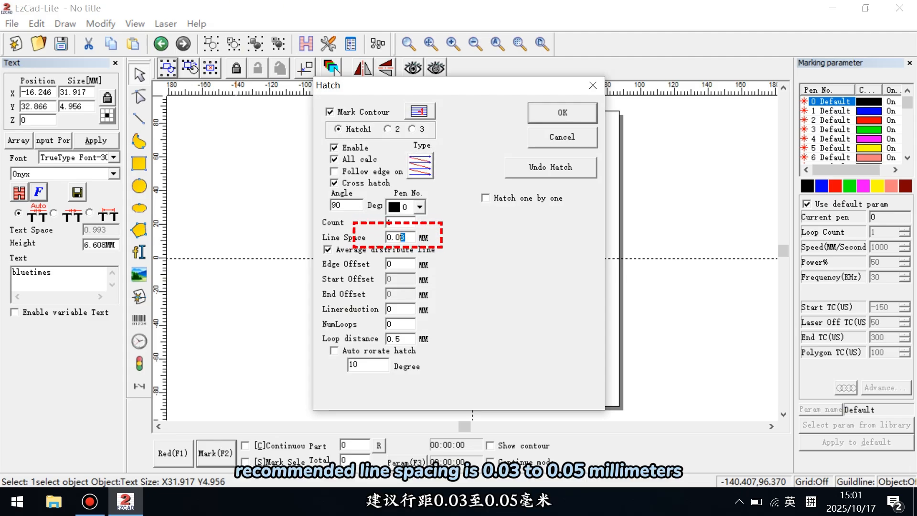
type("5")
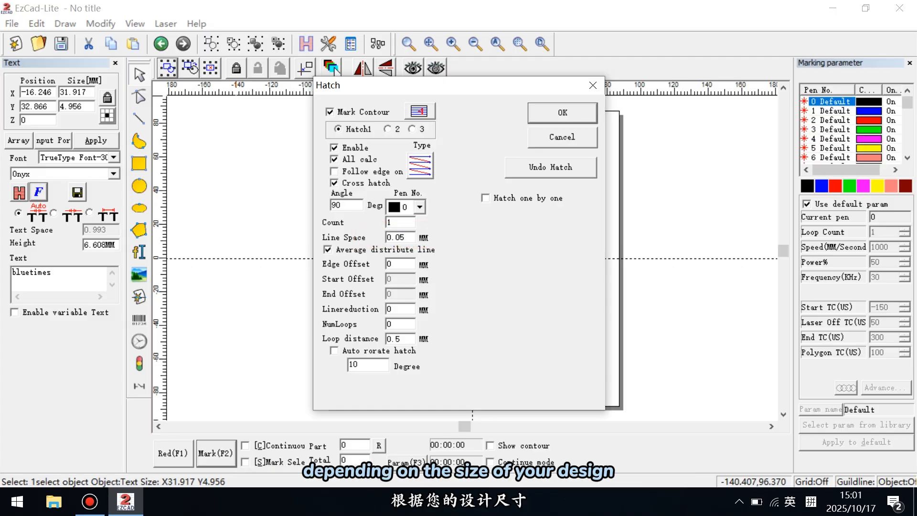
key("Return")
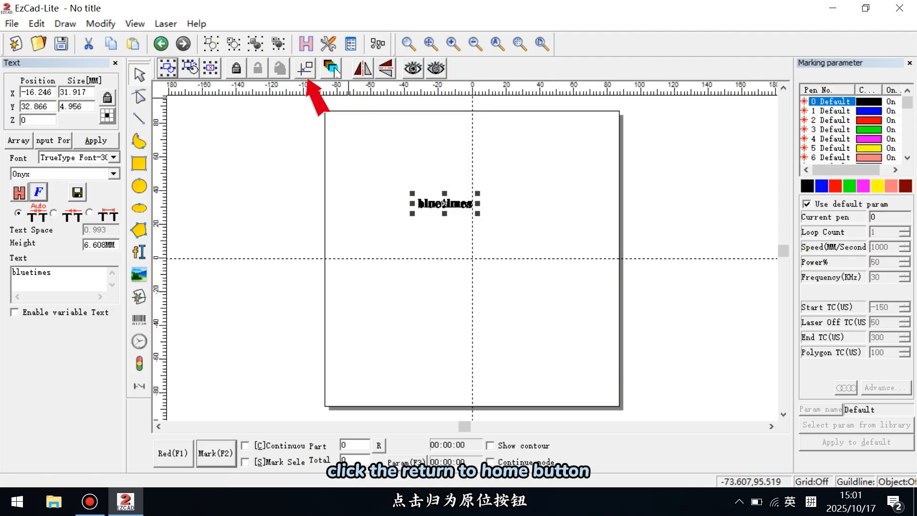
Step: Centre the bluetimes text on the origin and set its width to 40 mm with the proportions locked
left_click(306, 68)
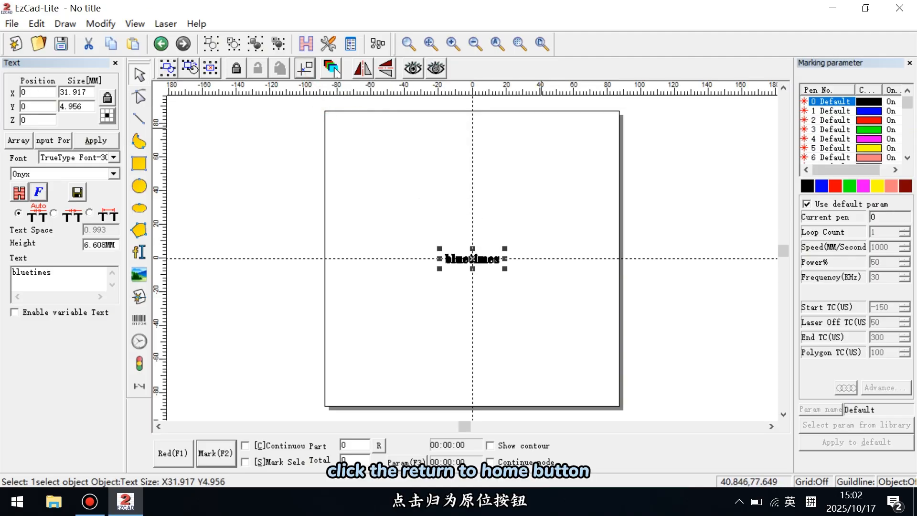
left_click_drag(89, 93, 61, 92)
type("4")
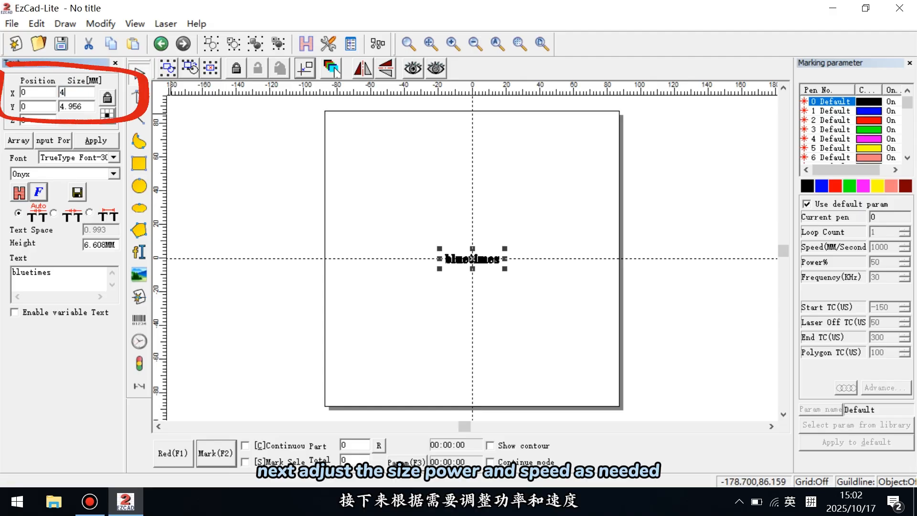
type("0")
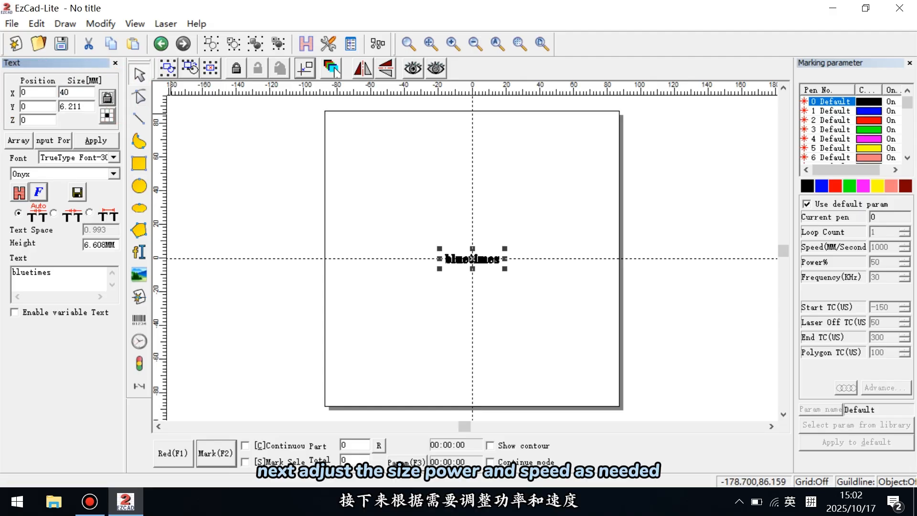
left_click(96, 141)
Step: Override the default marking parameters with a speed of 1500 mm/s and mark the bluetimes text
left_click(807, 204)
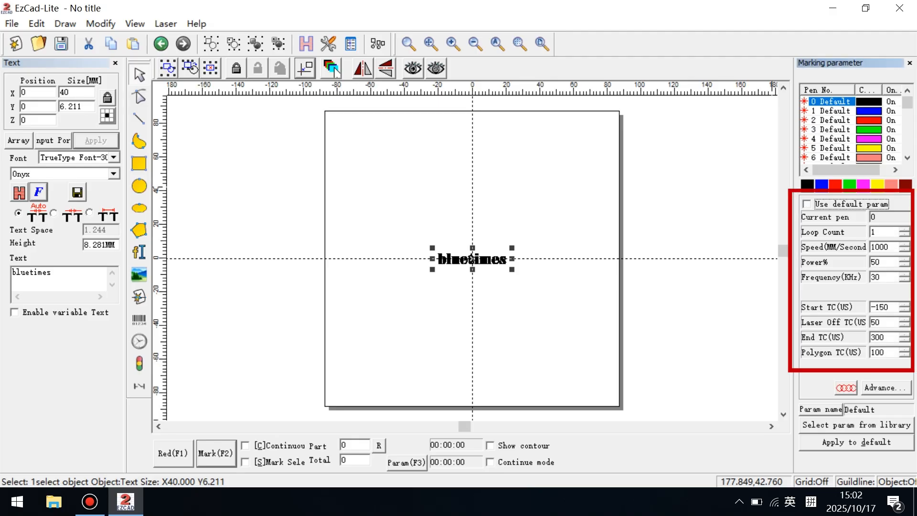
left_click_drag(879, 247, 875, 247)
type("5")
left_click(707, 336)
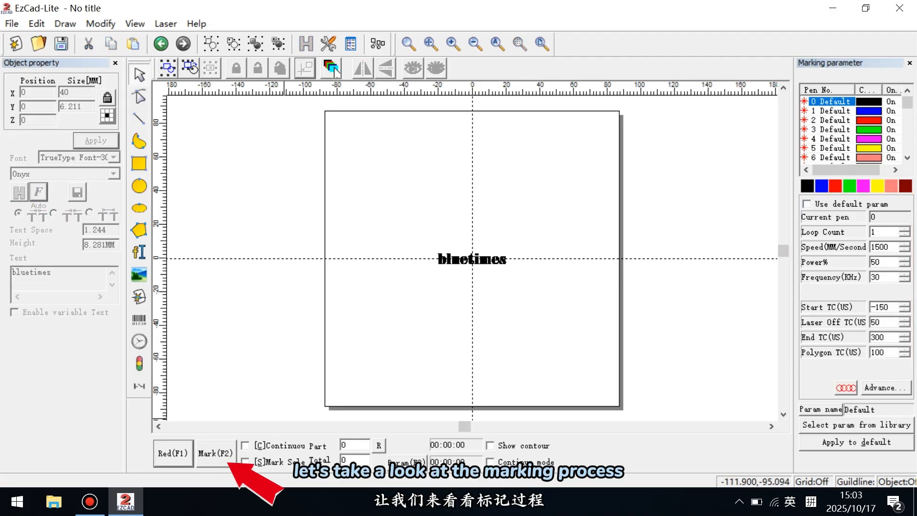
key("F2")
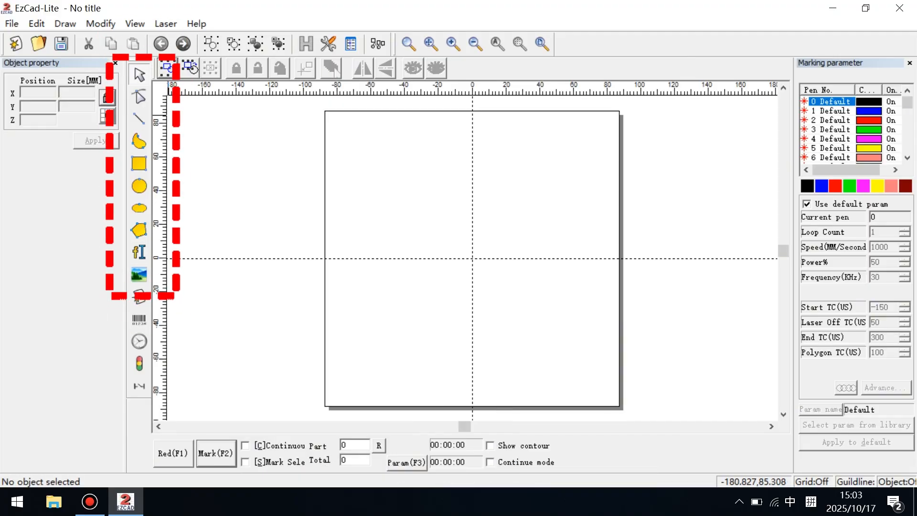
Step: Draw a rectangle, two circles about 49.5 and 23.5 mm in diameter, and a hexagon about 30 by 36 mm
left_click(139, 164)
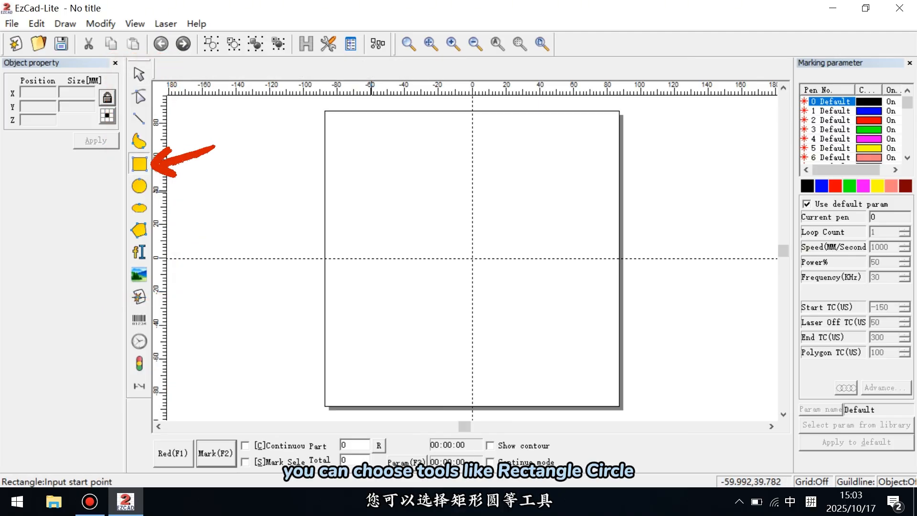
left_click_drag(362, 159, 442, 198)
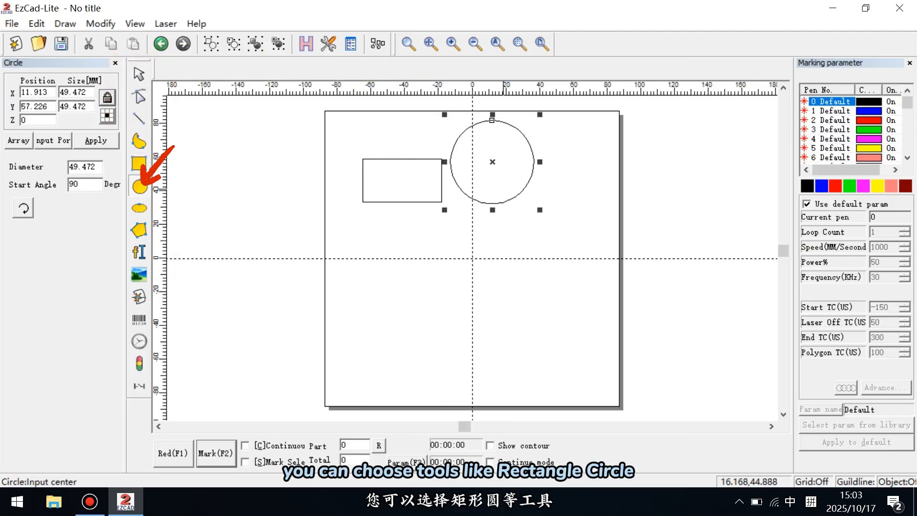
left_click_drag(496, 176, 510, 190)
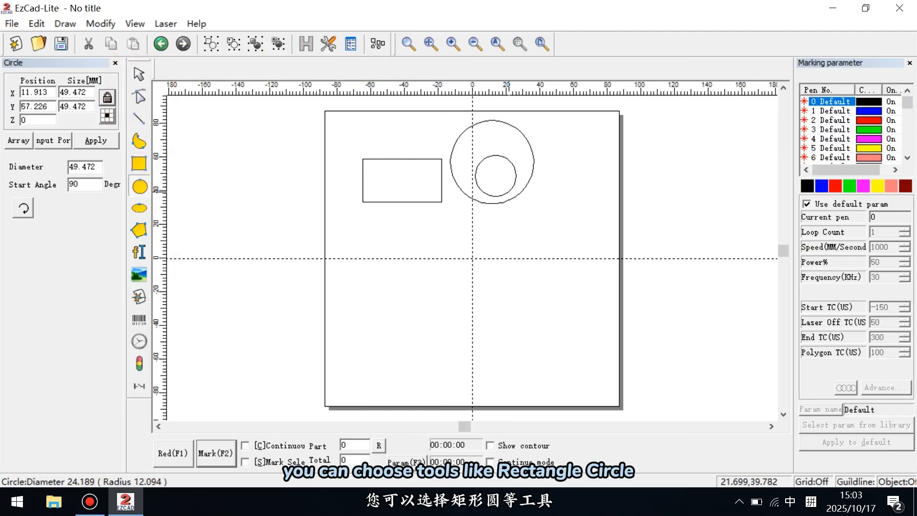
left_click(139, 230)
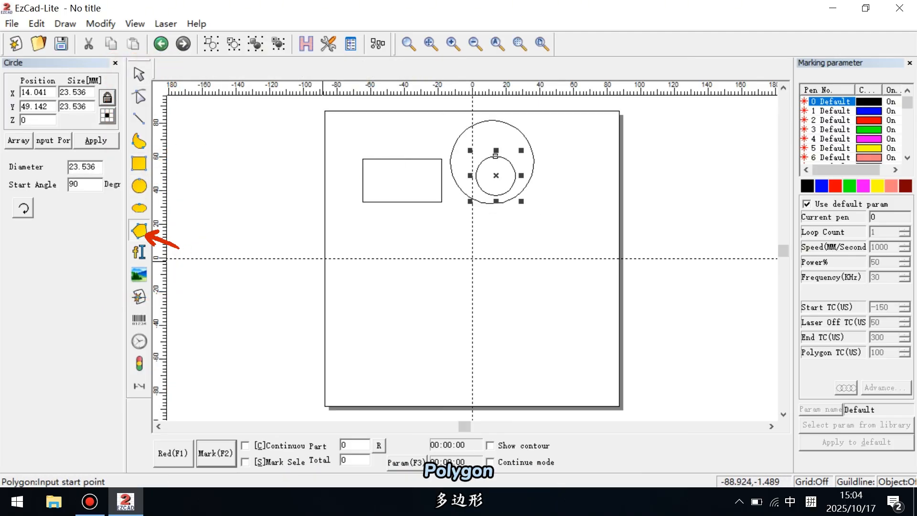
left_click_drag(366, 248, 420, 307)
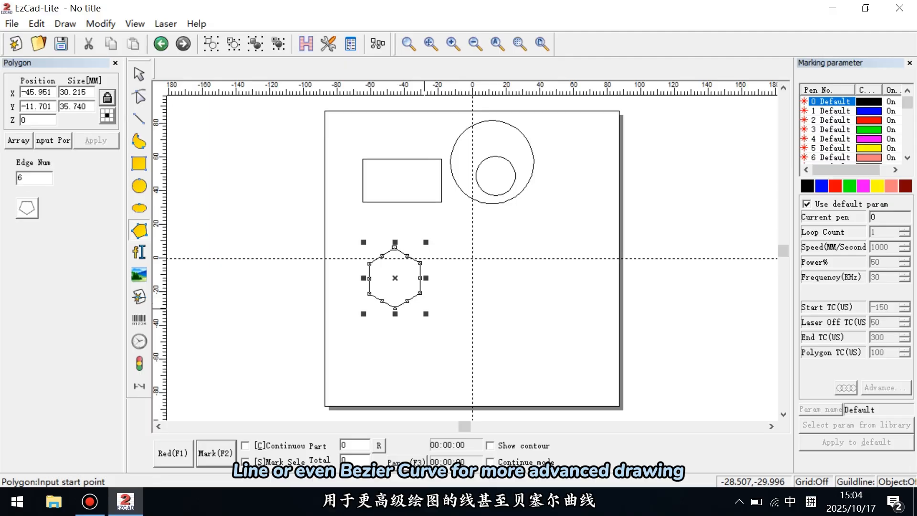
Step: Draw a closed triangle about 70 by 31 mm with the Line tool, below and to the right of the origin
left_click(139, 118)
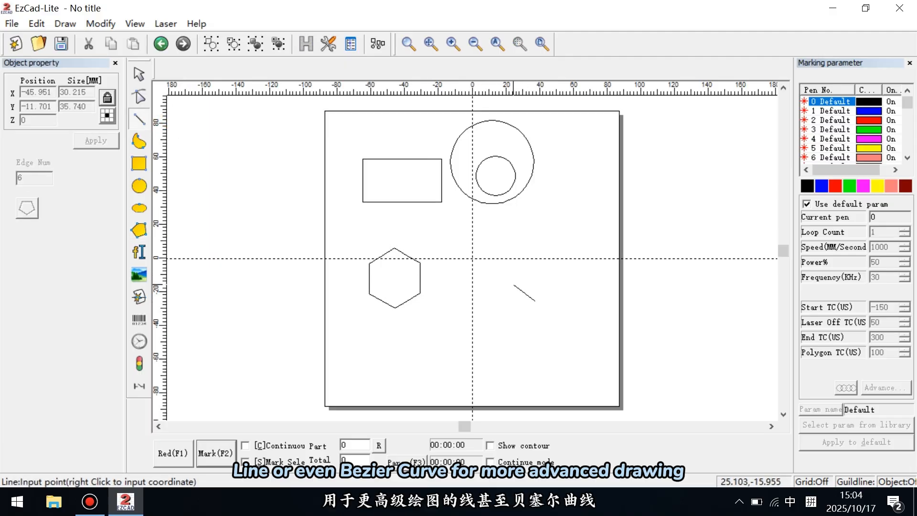
left_click(483, 266)
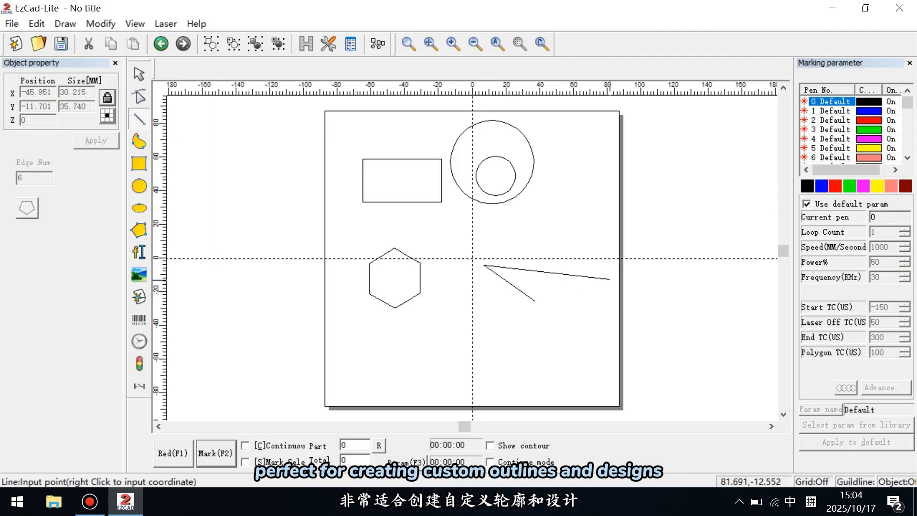
left_click(590, 283)
left_click(541, 302)
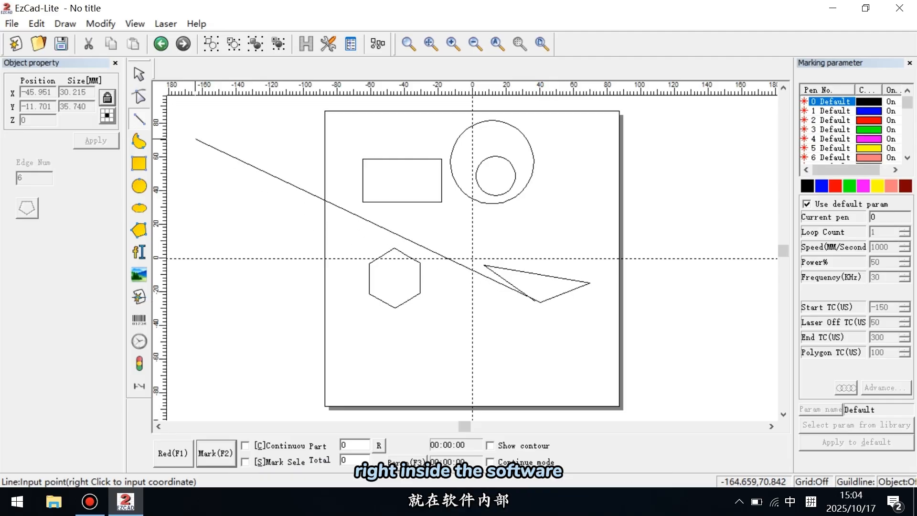
right_click(473, 251)
Step: Delete the triangle, the hexagon and both circles, keeping only the rectangle
key("Delete")
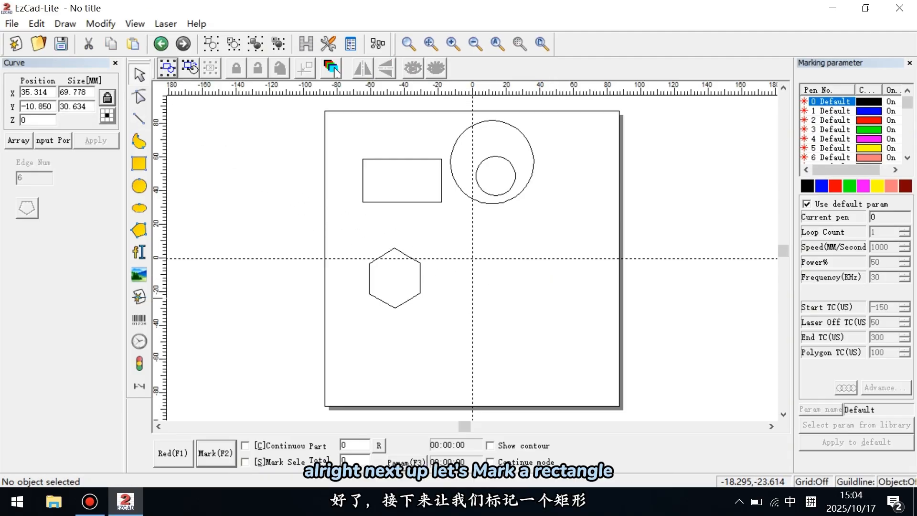
left_click(420, 294)
key("Delete")
left_click(502, 203)
key("Delete")
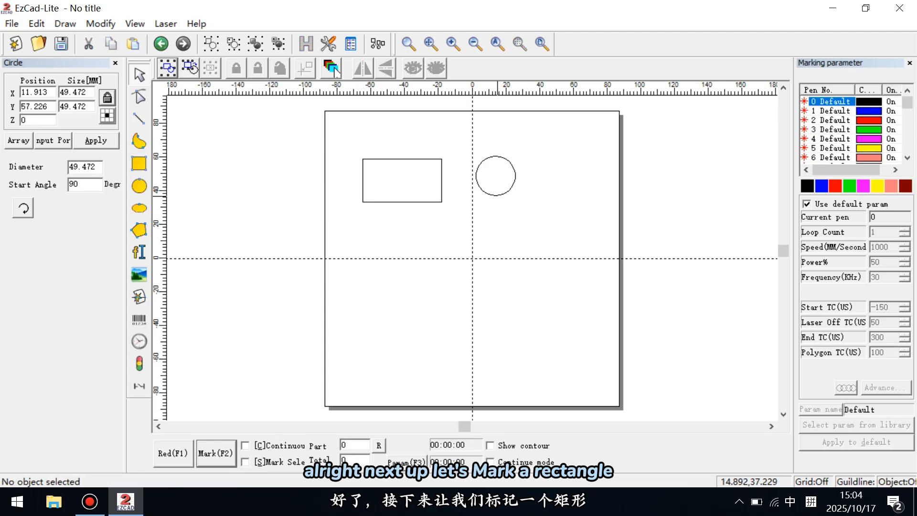
left_click(497, 195)
key("Delete")
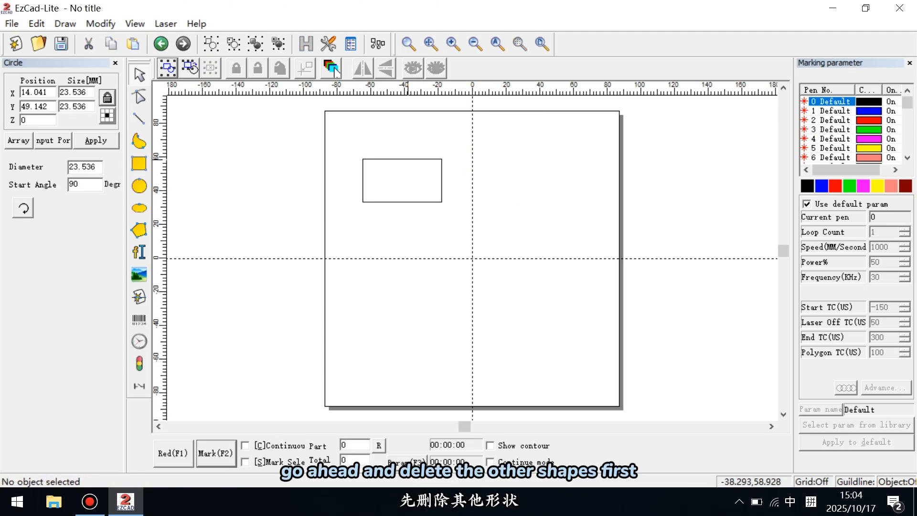
Step: Centre the rectangle on the origin at a width of 30 mm and mark it
left_click(407, 159)
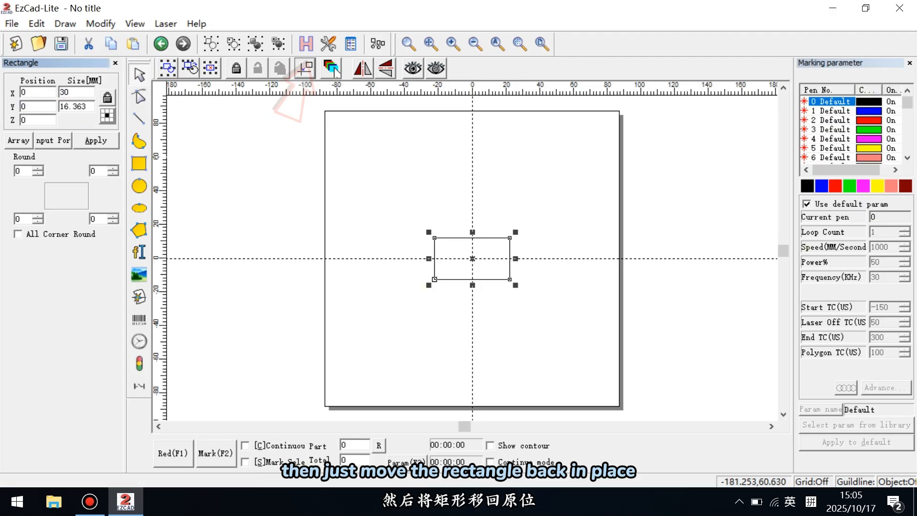
key("F2")
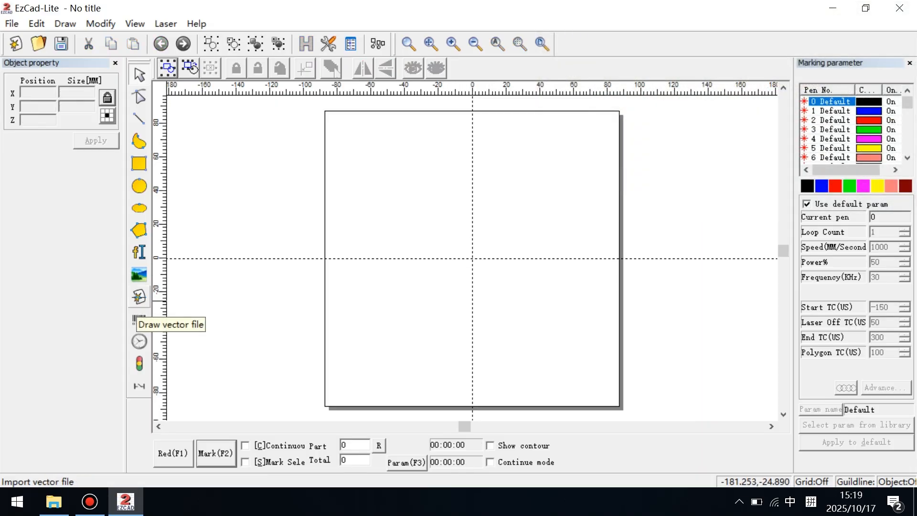
Step: Import the vector file second.dxf from the text folder, centred on the origin at a width of 35 mm
left_click(139, 296)
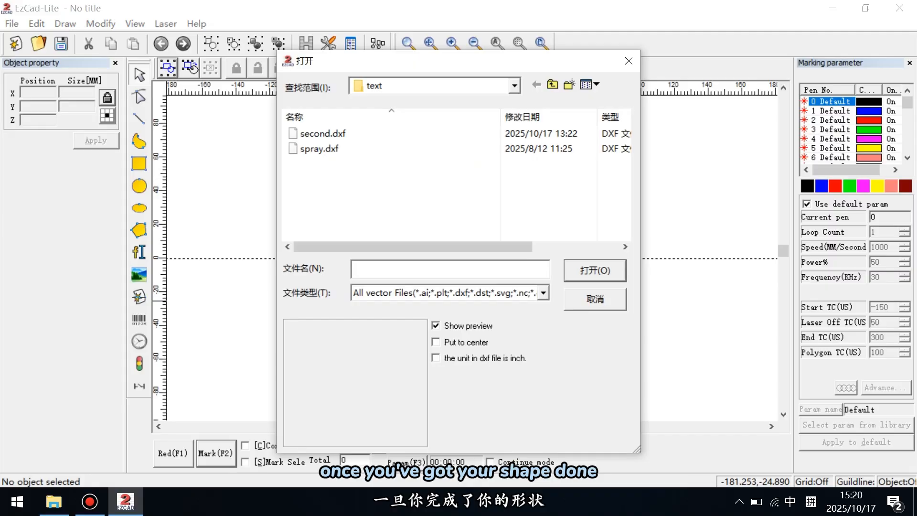
left_click(323, 133)
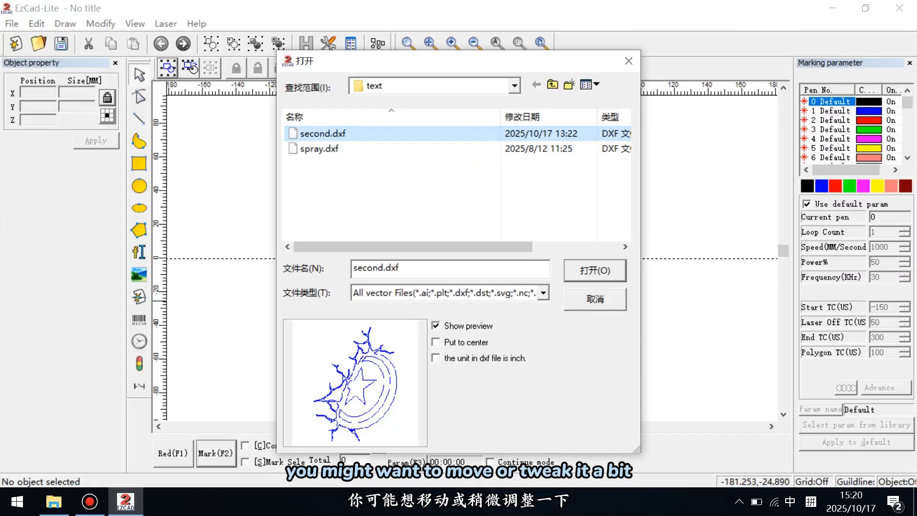
left_click(595, 270)
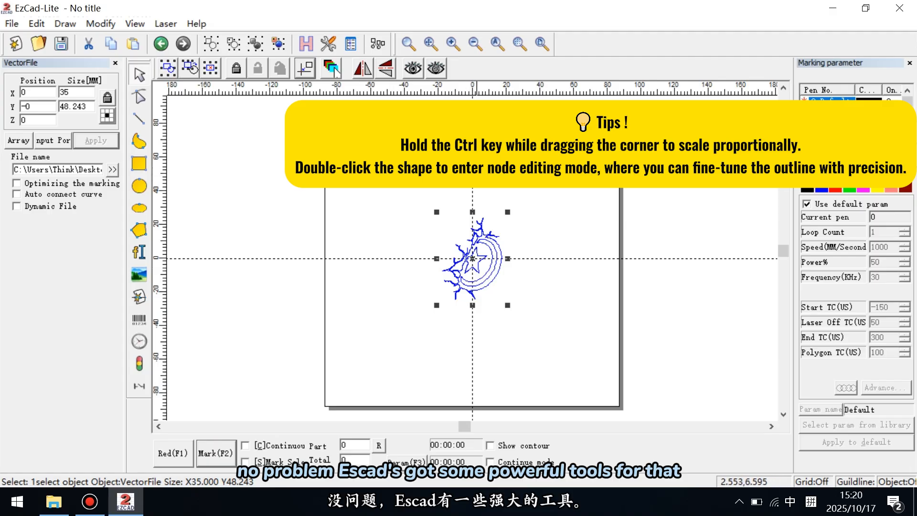
Step: Move the imported design left of the origin to about X -21, Y 2 mm and try mirroring it horizontally
mouse_move(475, 259)
left_mouse_down()
mouse_move(417, 167)
mouse_move(417, 183)
left_mouse_up()
mouse_move(417, 183)
left_mouse_down()
mouse_move(554, 194)
mouse_move(553, 264)
mouse_move(500, 276)
mouse_move(437, 255)
left_mouse_up()
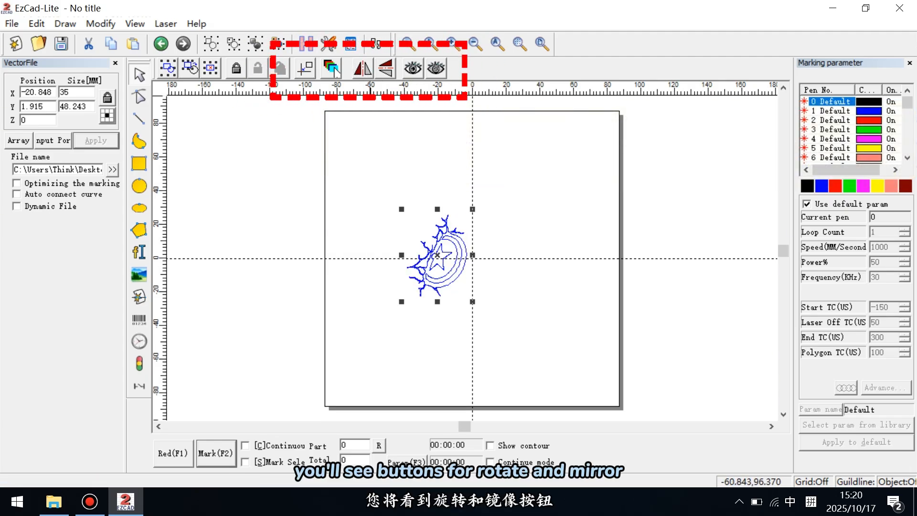
left_click(362, 68)
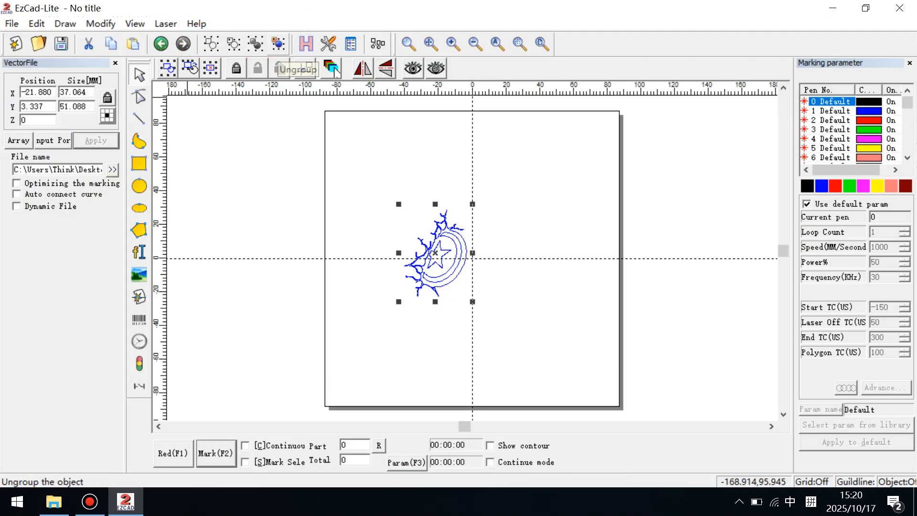
Step: Ungroup the imported design and delete the cracks, outer ring and stray pieces, keeping the star and the inner ring
left_click(306, 68)
left_click(440, 258)
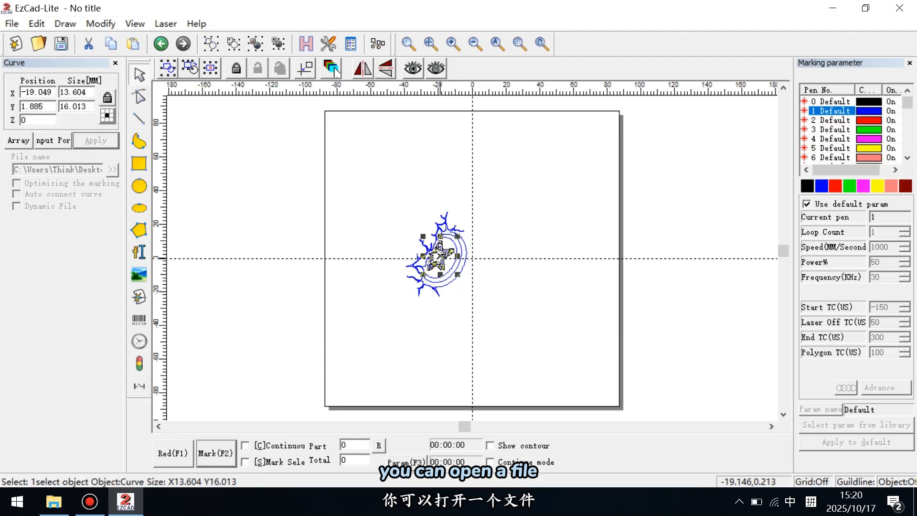
key("Delete")
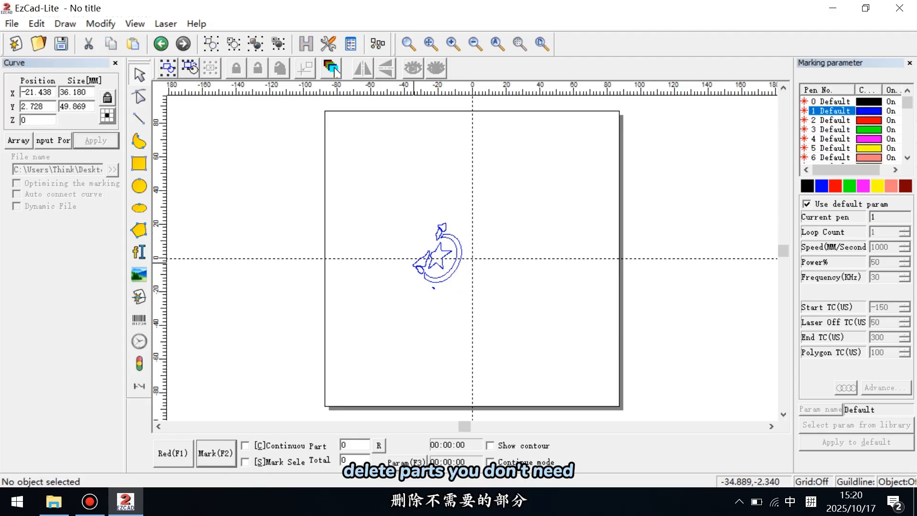
left_click(420, 270)
key("Delete")
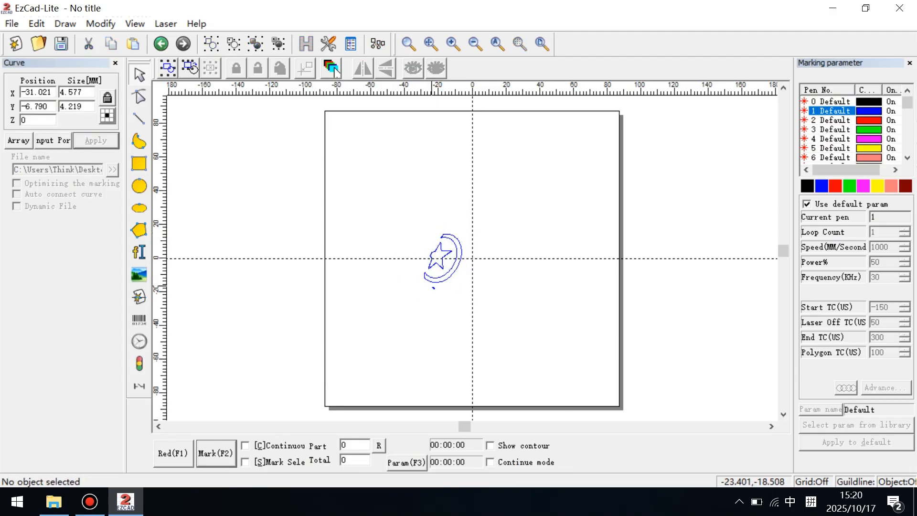
left_click(432, 288)
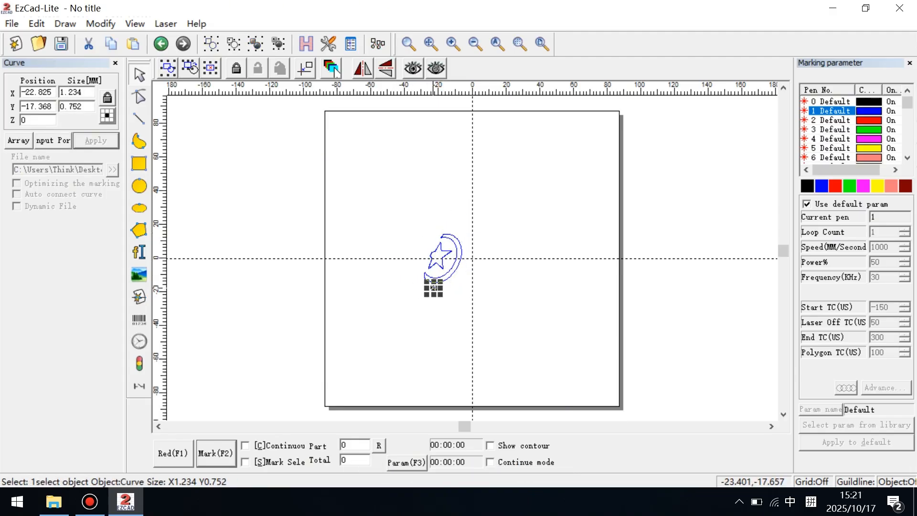
key("Delete")
Step: Group the remaining star and ring curves and centre the group on the origin
left_click_drag(403, 202, 511, 311)
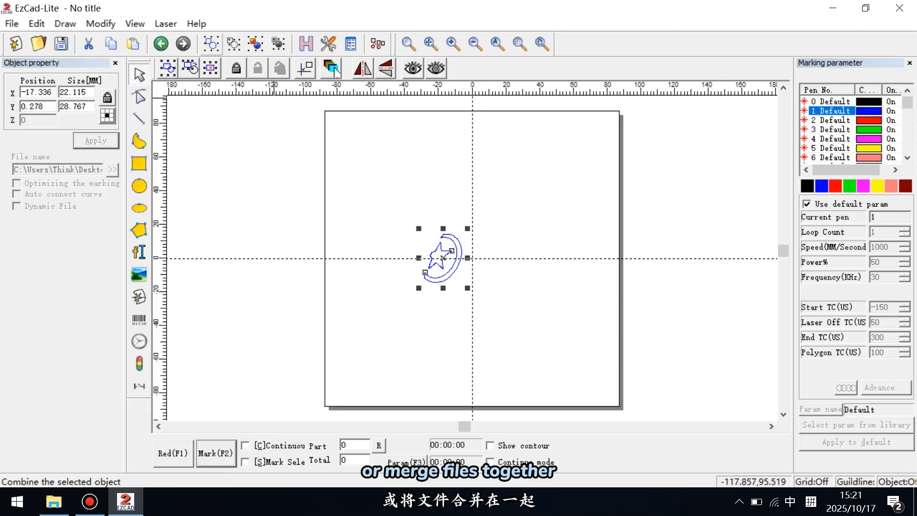
left_click(332, 68)
left_click(305, 69)
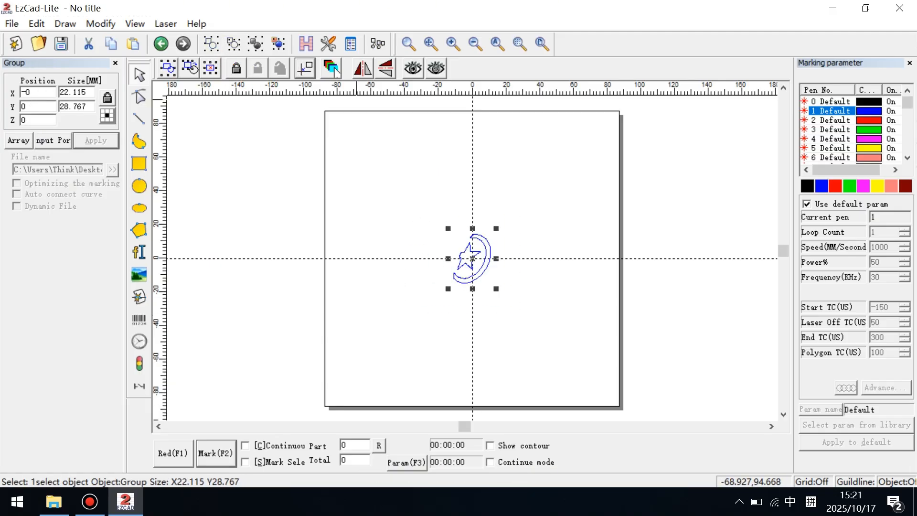
Step: Fill the star and ring group with a 90-degree cross hatch at 0.05 mm line space and mark it at 1500 mm/s
left_click(307, 45)
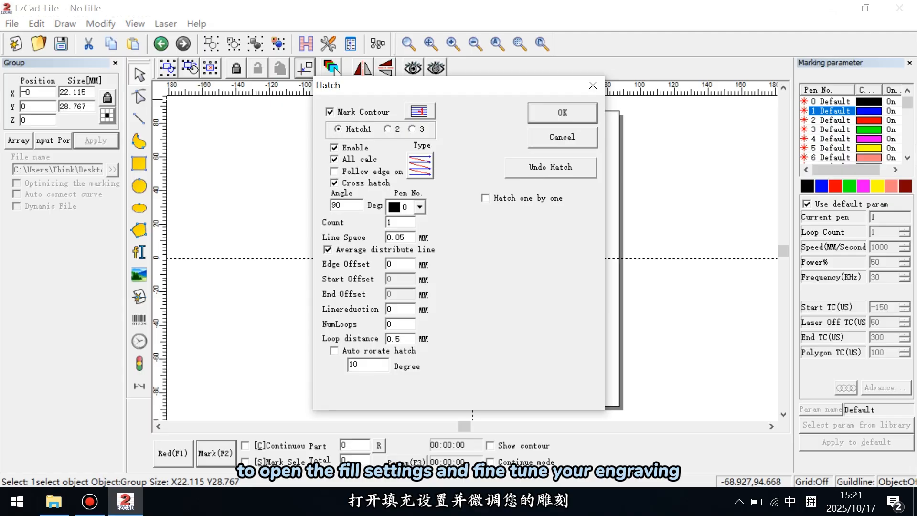
key("Return")
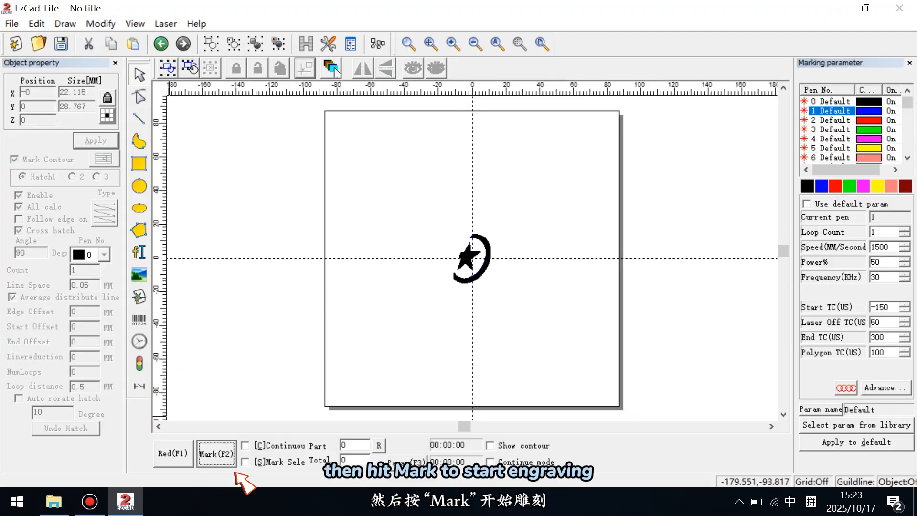
left_click(223, 460)
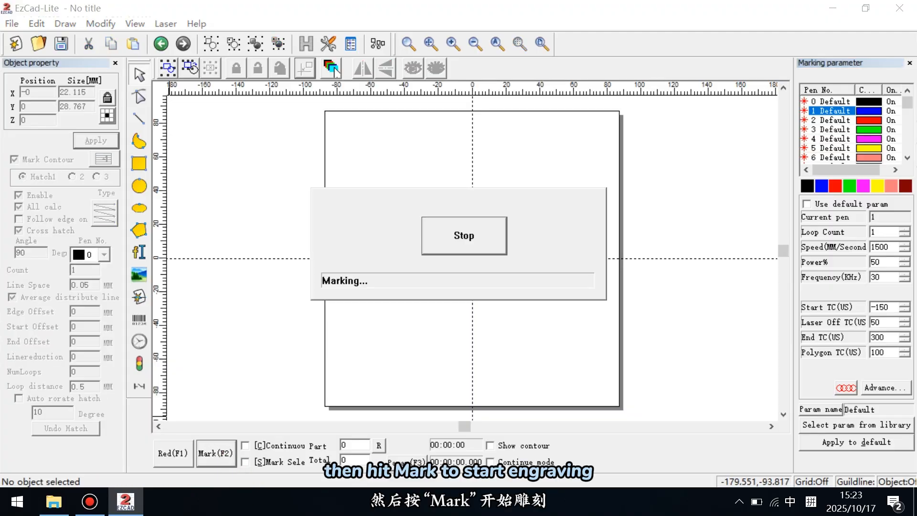